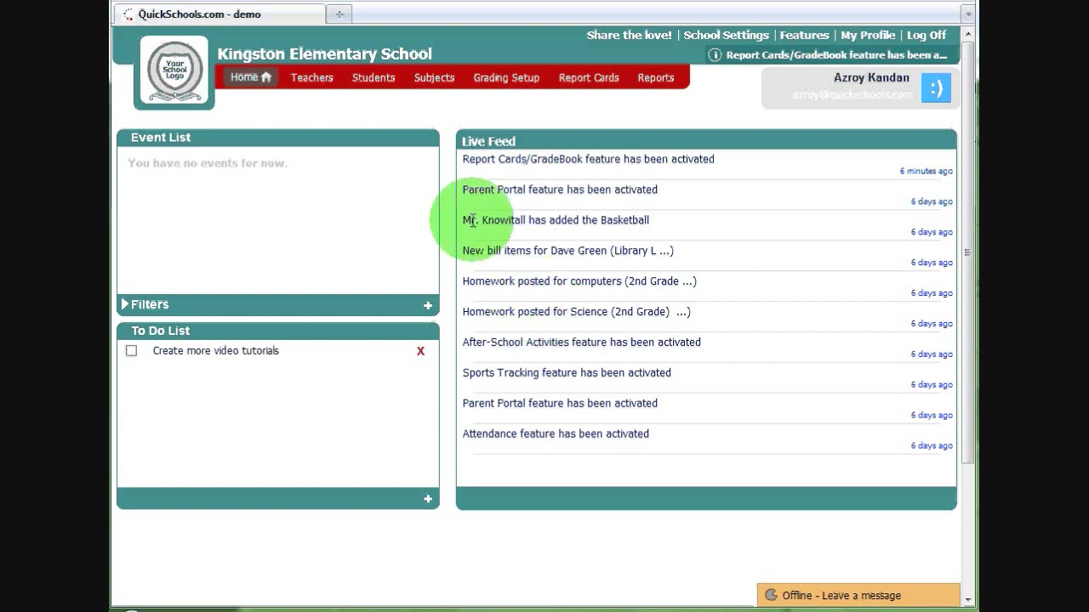
- Look through the school's teacher list, student list and subject setup
click(315, 77)
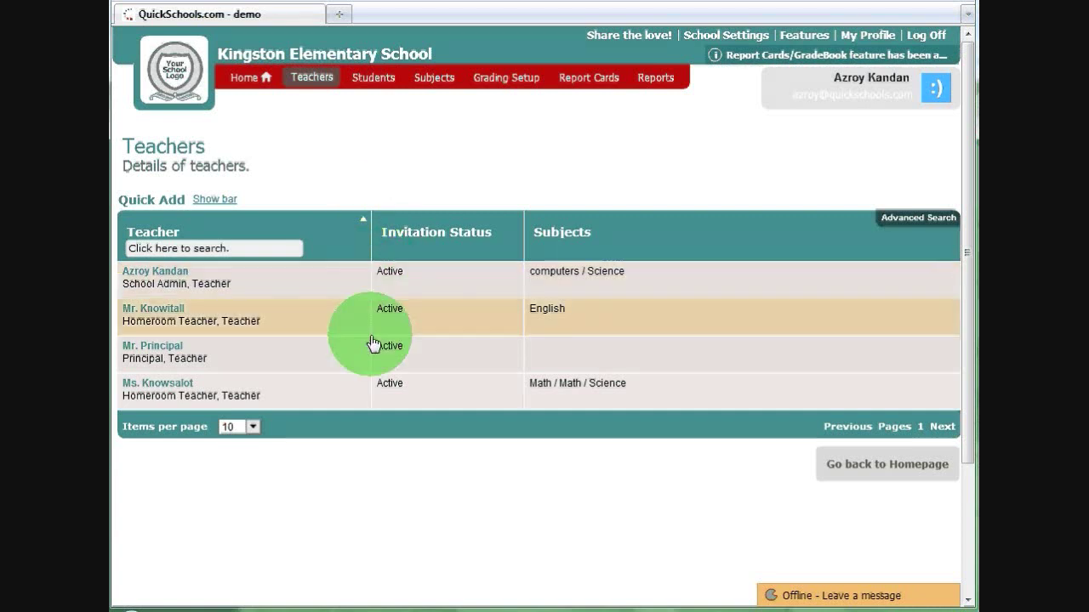
click(374, 78)
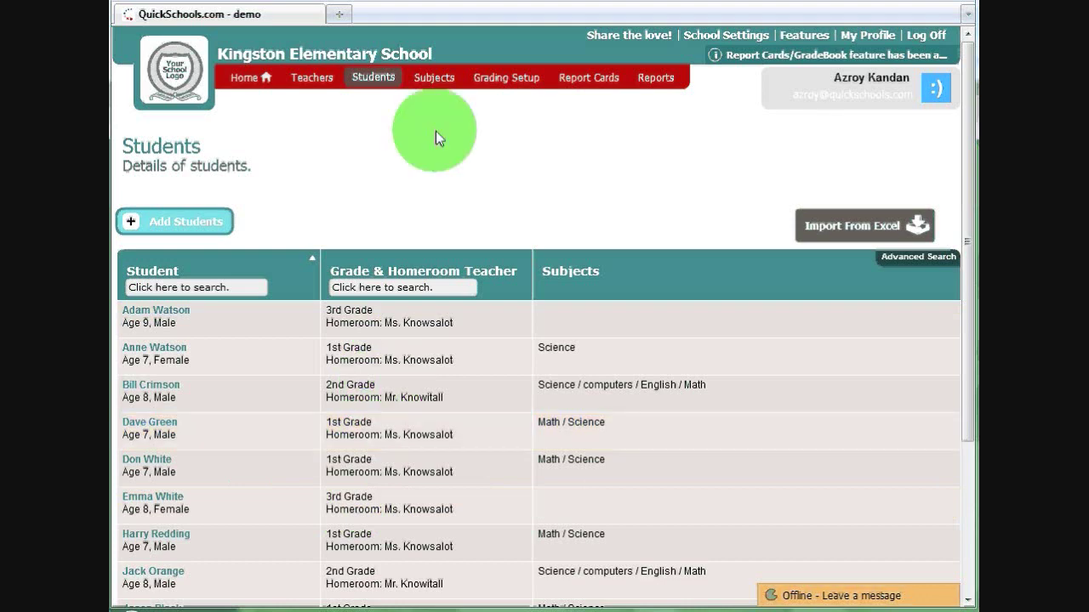
click(433, 79)
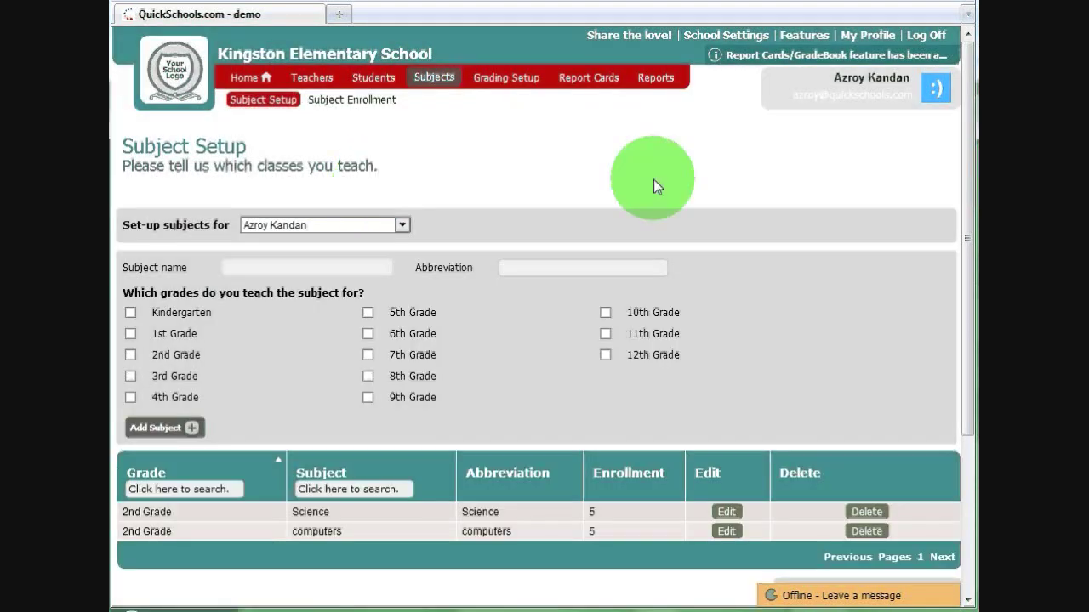
drag(967, 133, 970, 99)
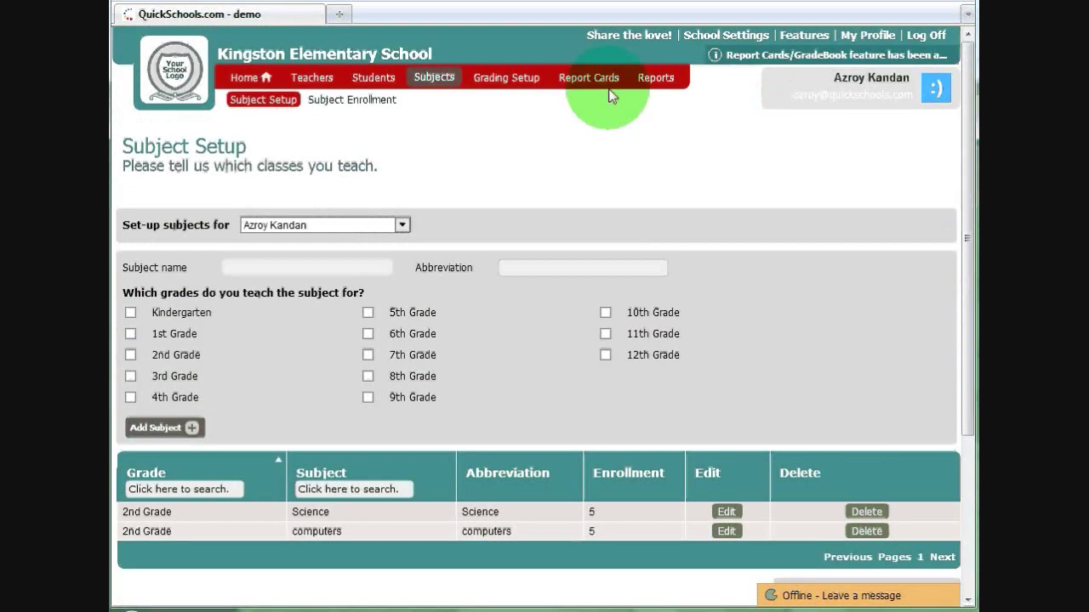
- Open the Subject Enrollment by Grade report from the Student Performance Reports and examine its table
drag(647, 88, 655, 89)
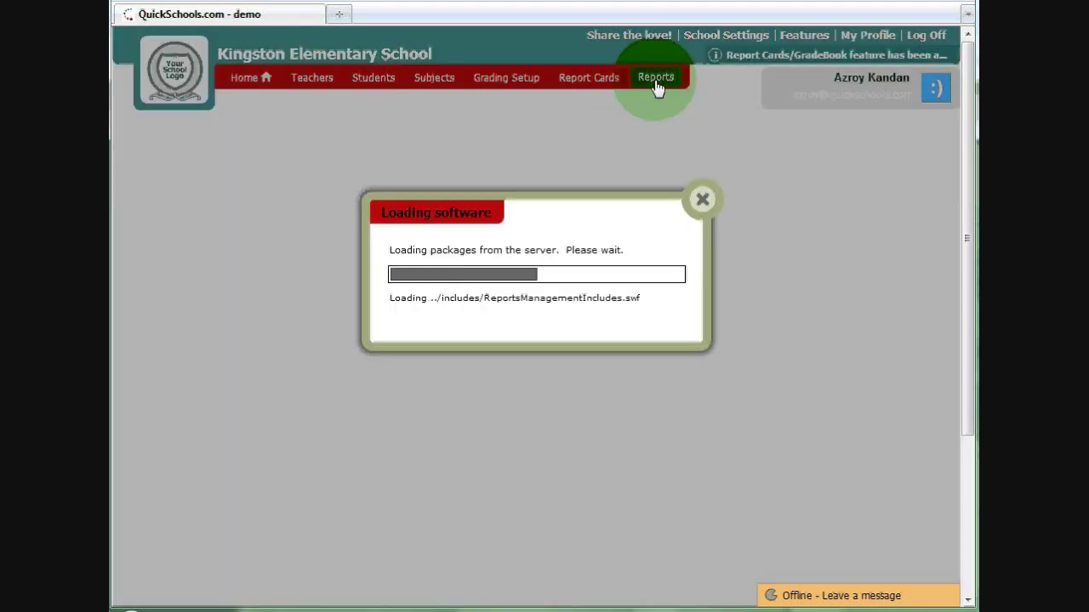
click(955, 174)
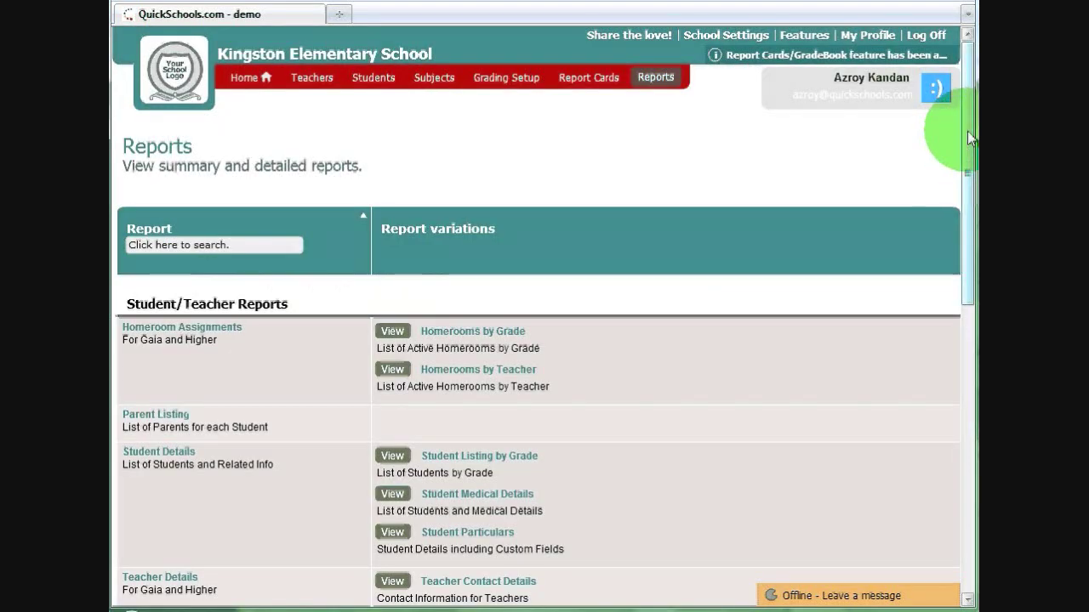
drag(968, 134, 957, 483)
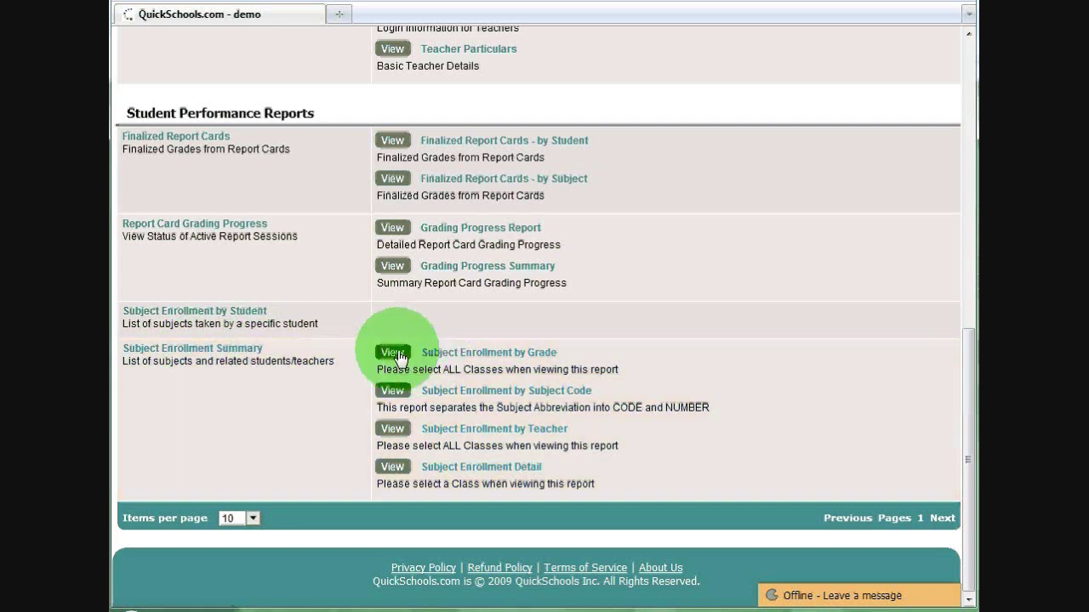
click(400, 357)
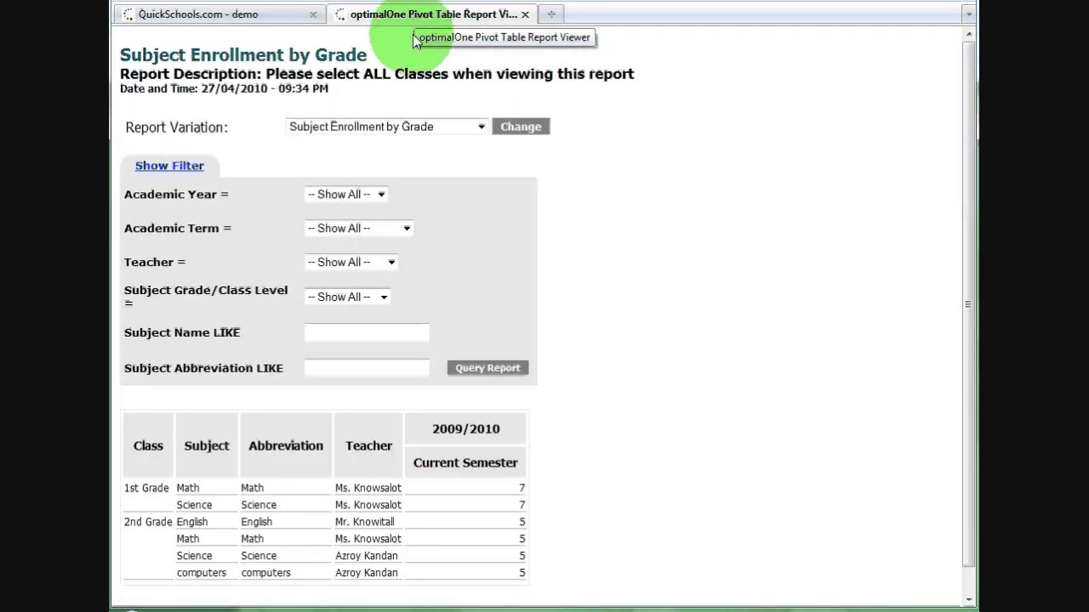
scroll(975, 123, down, 1)
drag(974, 124, 975, 169)
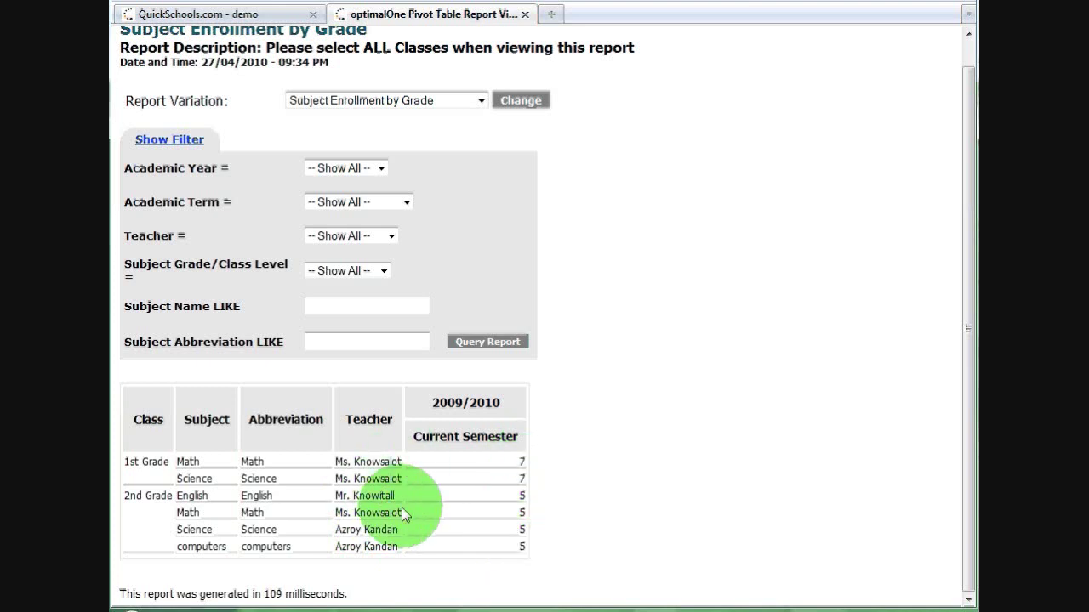
- Check the Academic Year and Academic Term filter options of the enrollment report
click(379, 170)
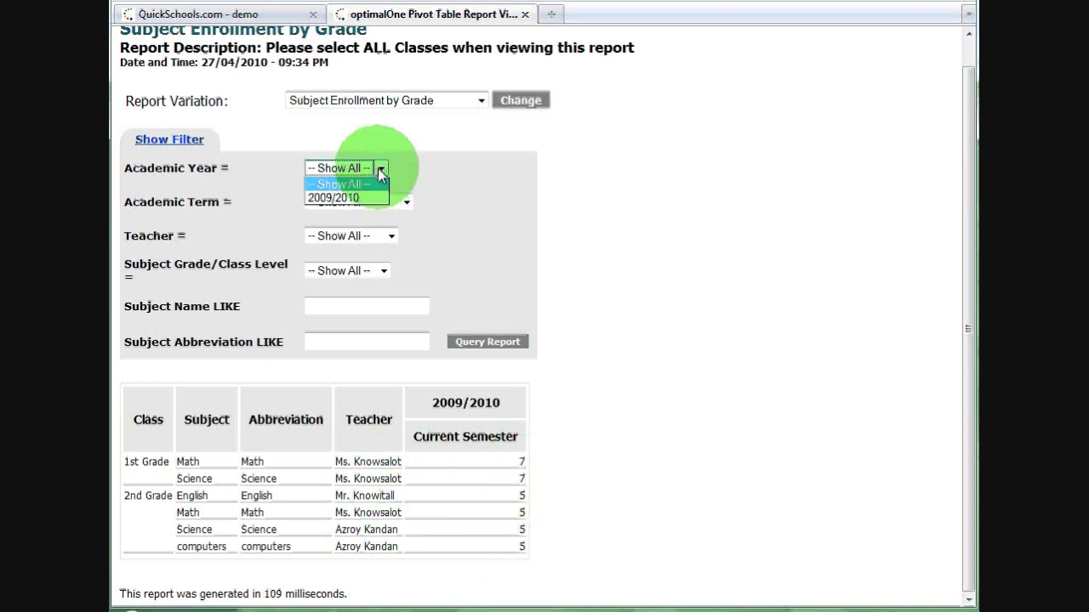
click(379, 169)
click(379, 170)
click(379, 169)
click(407, 204)
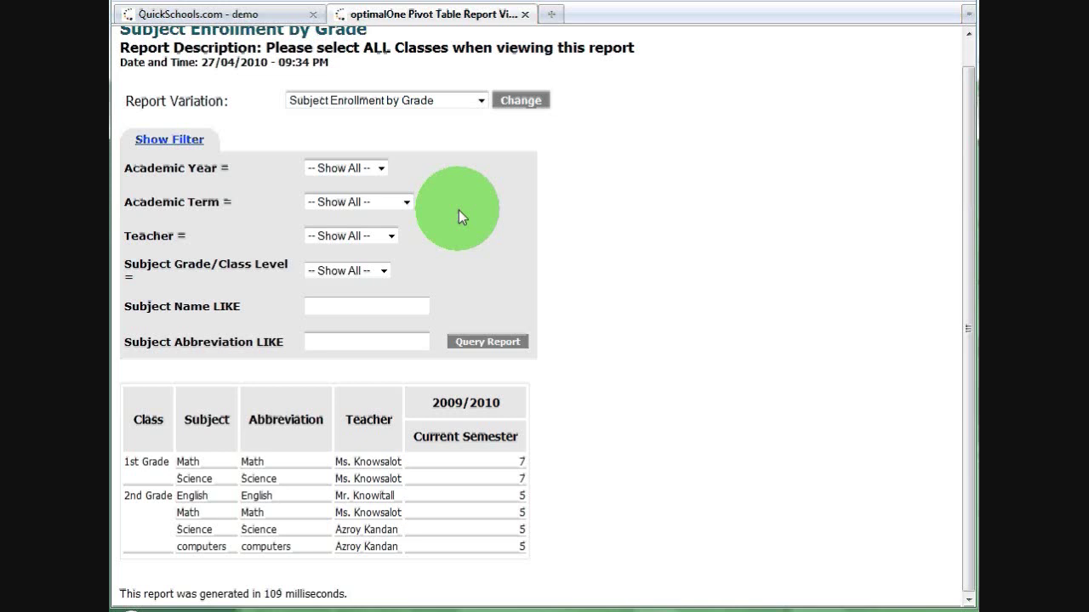
- Switch the report variation to Subject Enrollment by Teacher, examine its table and close the report
click(482, 101)
click(442, 128)
click(511, 104)
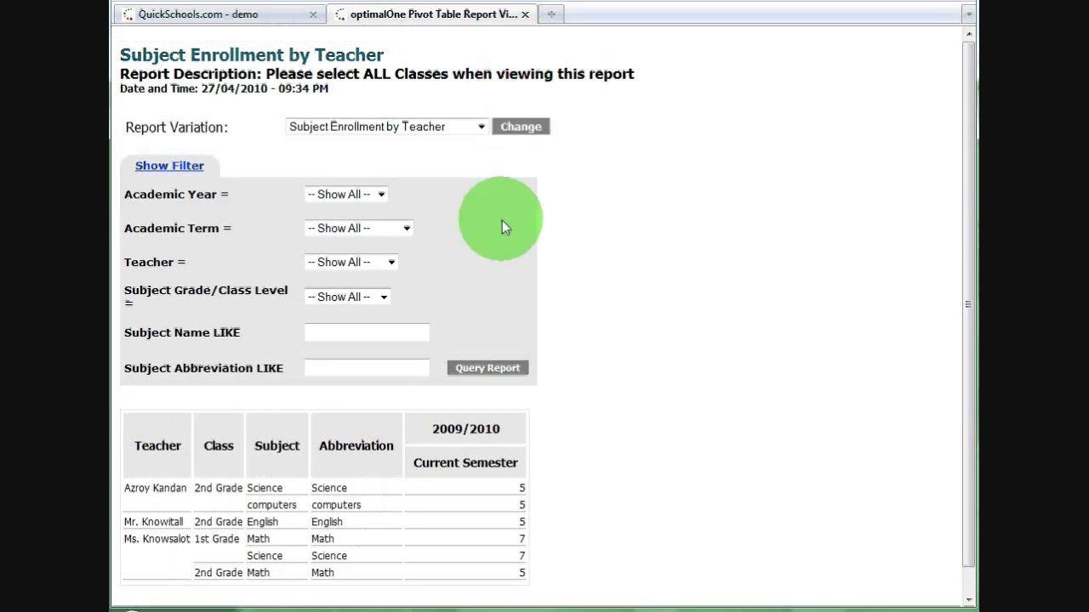
drag(967, 174, 970, 246)
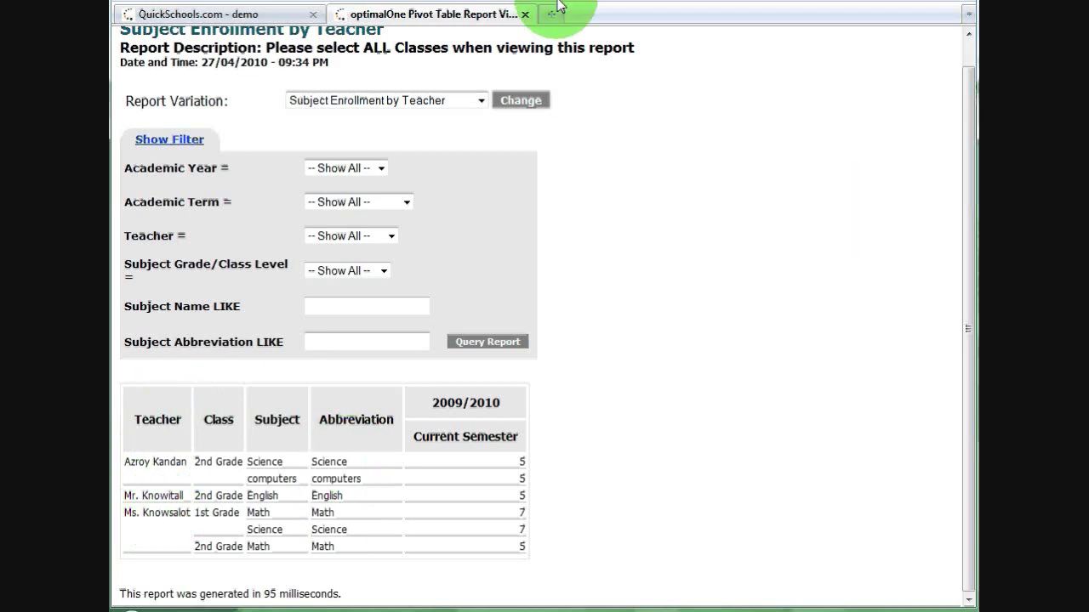
click(524, 14)
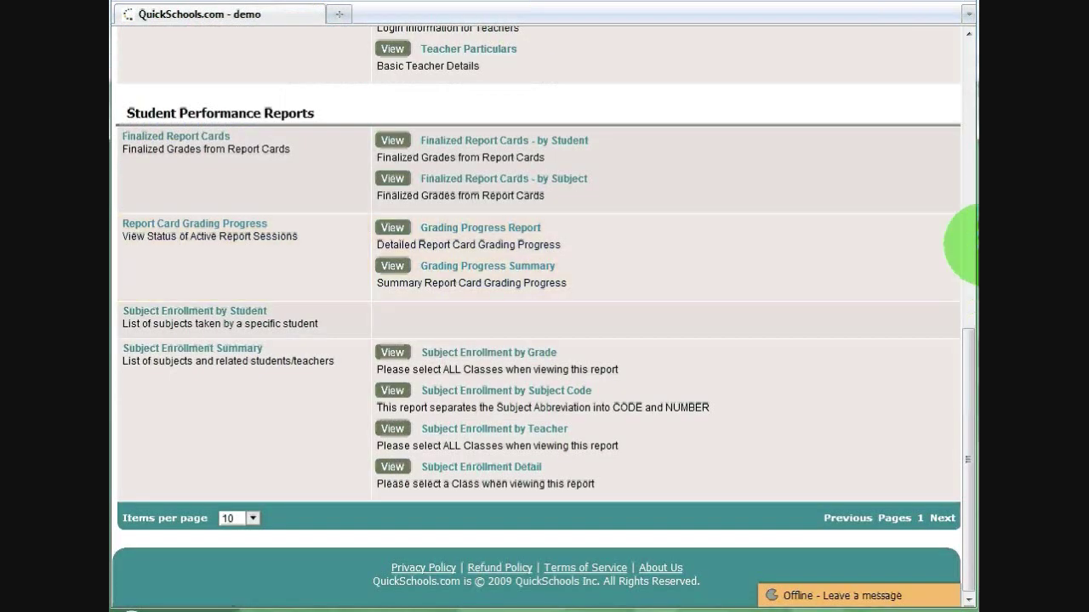
- Open the Report Cards/GradeBook configuration in the Apollo Plan features, review the assigned roles and save it
drag(969, 281, 958, 53)
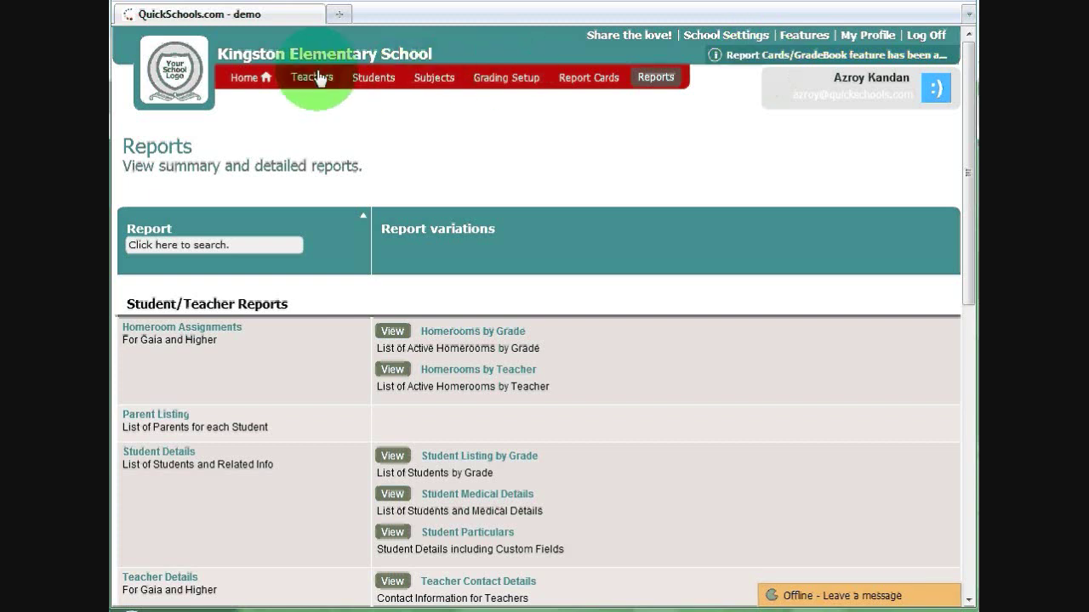
click(802, 41)
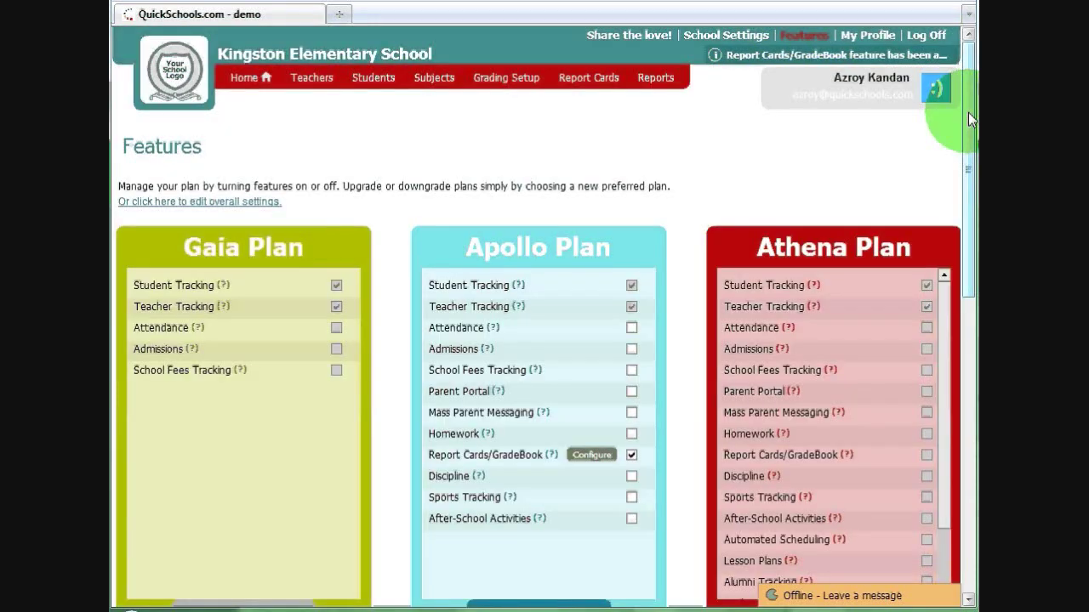
drag(967, 116, 967, 144)
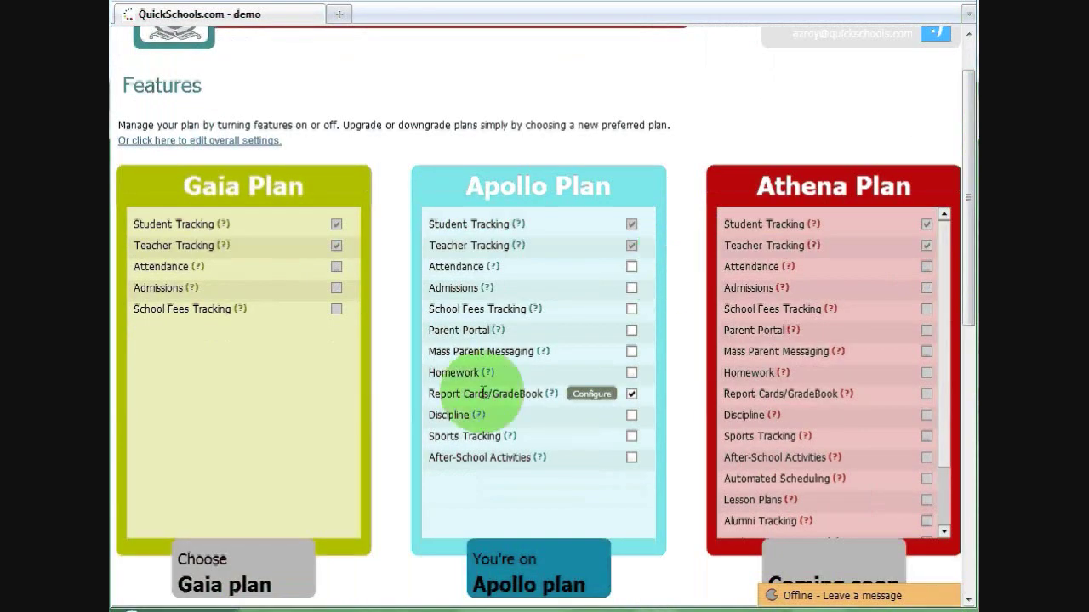
click(596, 397)
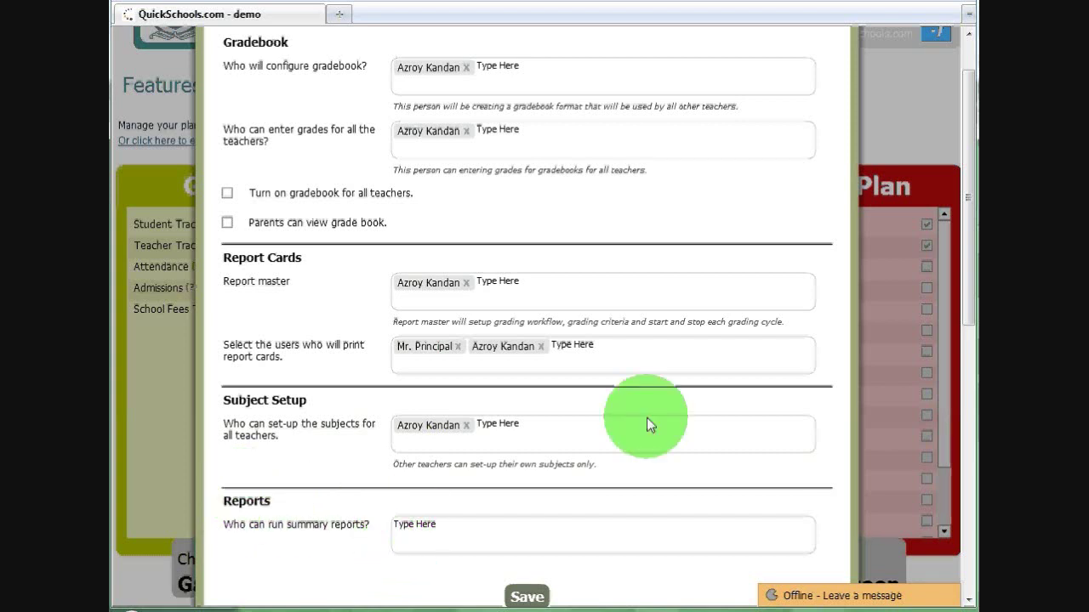
click(525, 597)
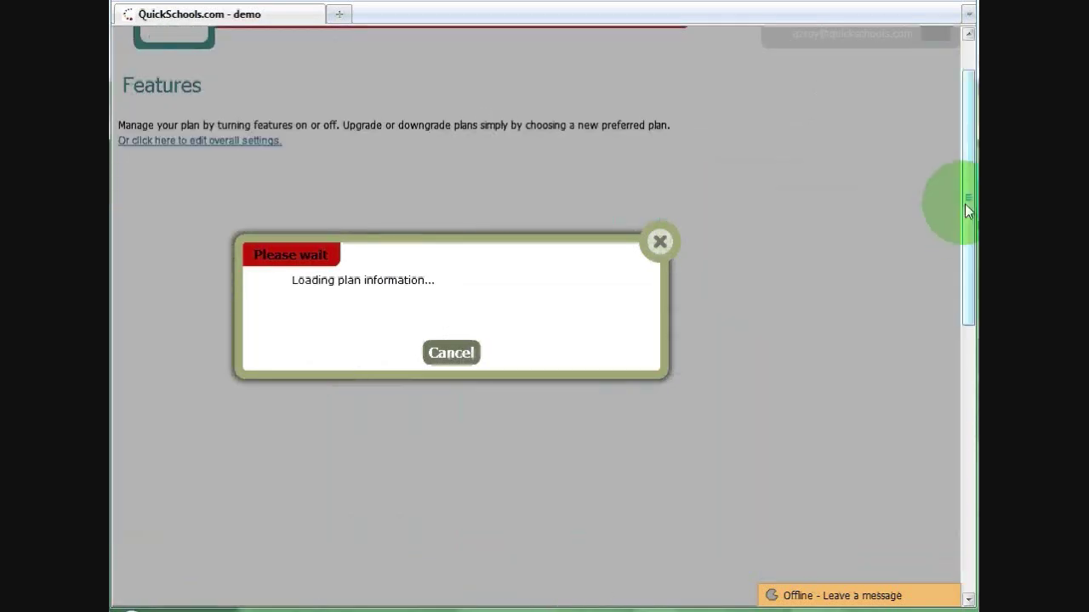
- Select the Subject Teacher, Homeroom Teacher, Principal workflow as the grading flow and return to the grading cycle setup
drag(965, 201, 959, 136)
click(506, 79)
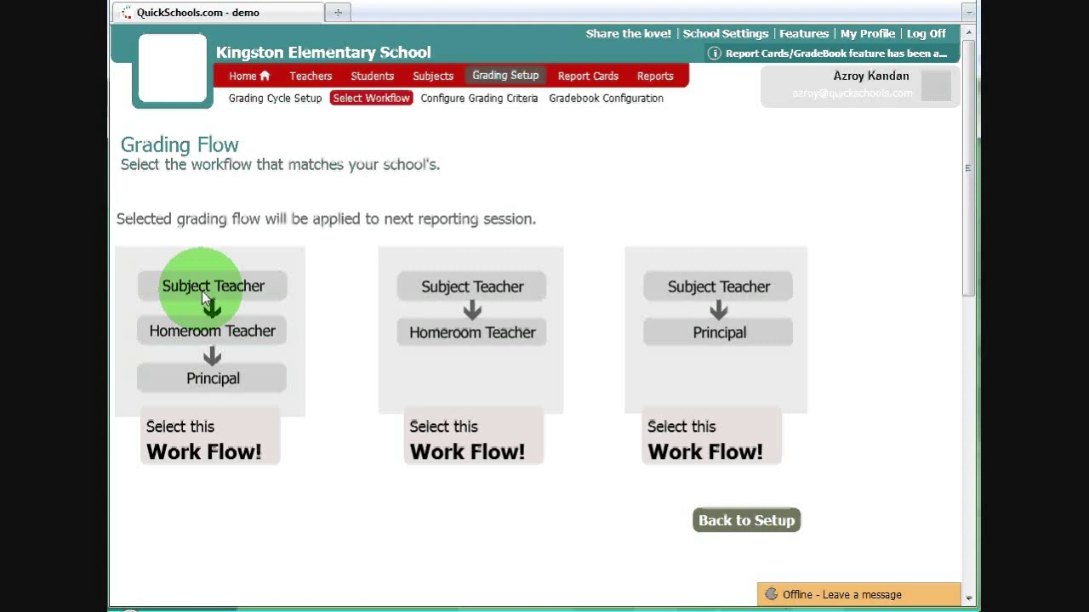
click(211, 453)
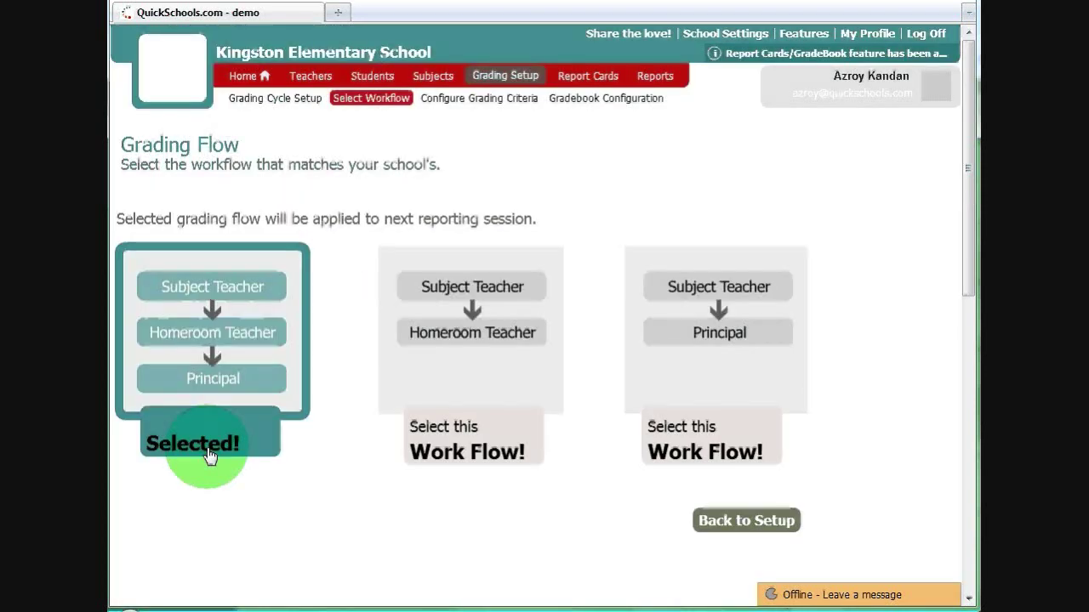
click(775, 522)
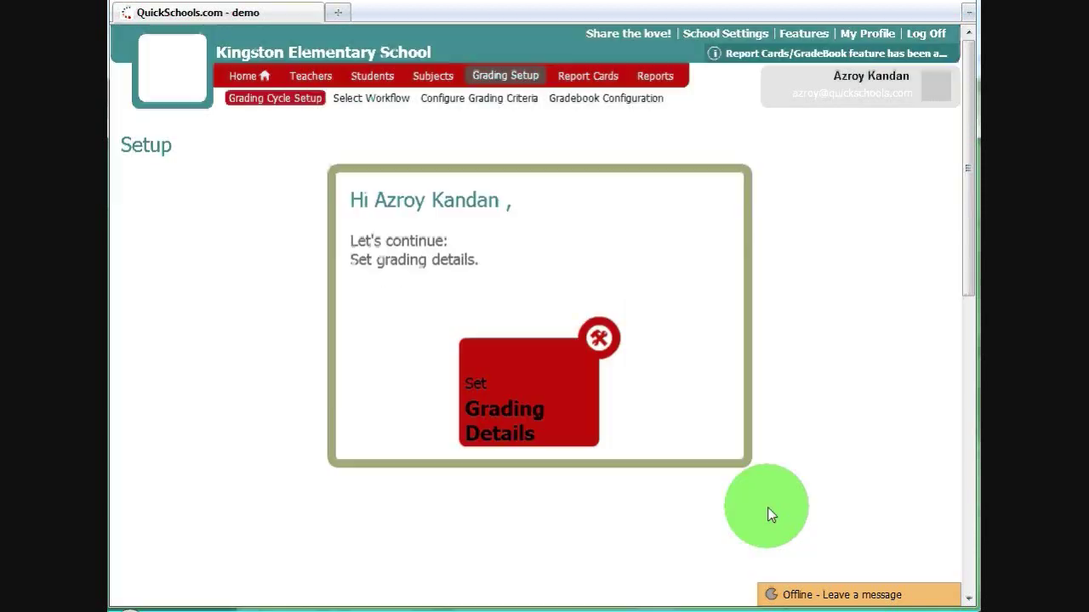
- Include Grade, Marks, Homeroom Teacher Comment, Tardy and Absent in the grading criteria, save them and return to setup
click(507, 421)
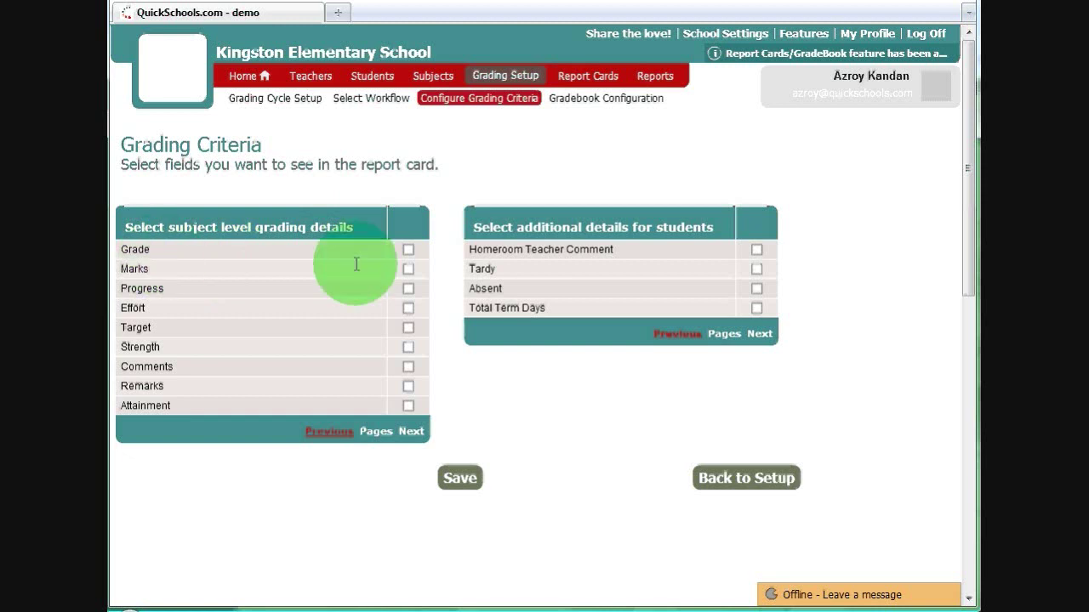
click(407, 250)
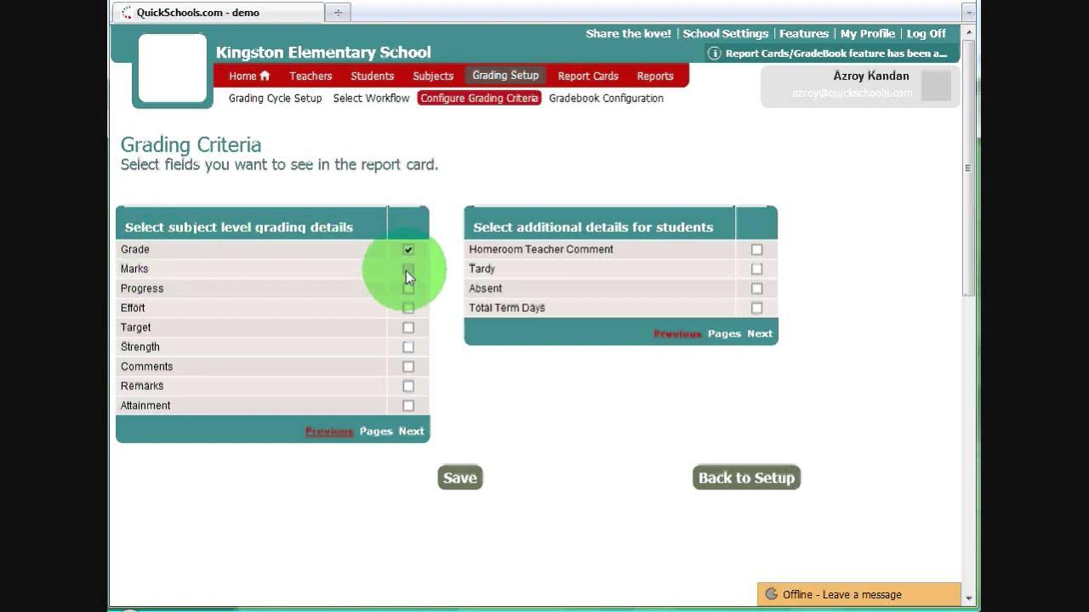
click(756, 249)
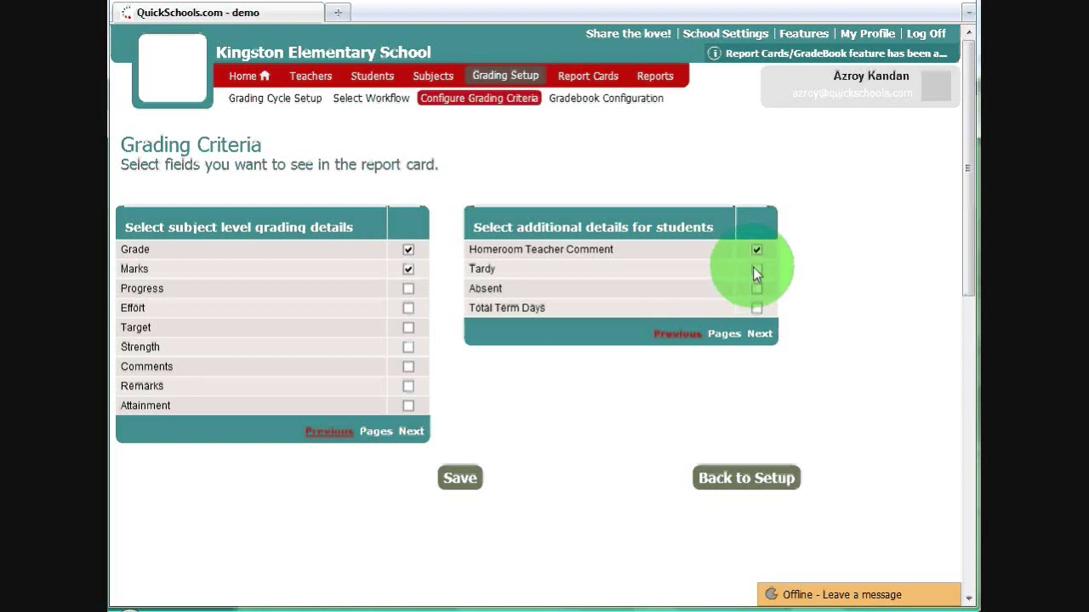
click(753, 271)
click(754, 290)
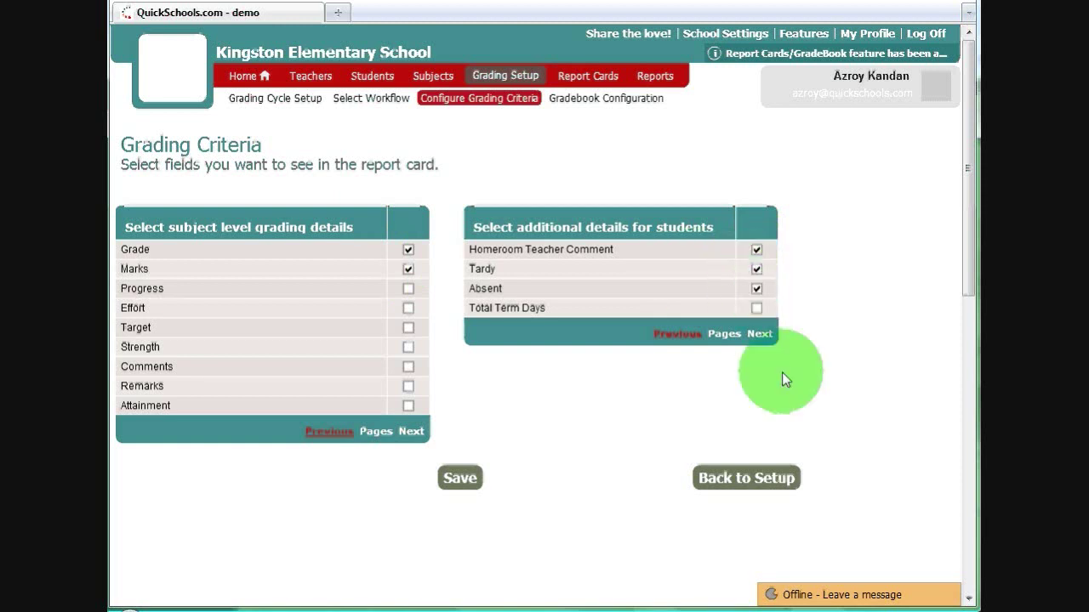
click(458, 477)
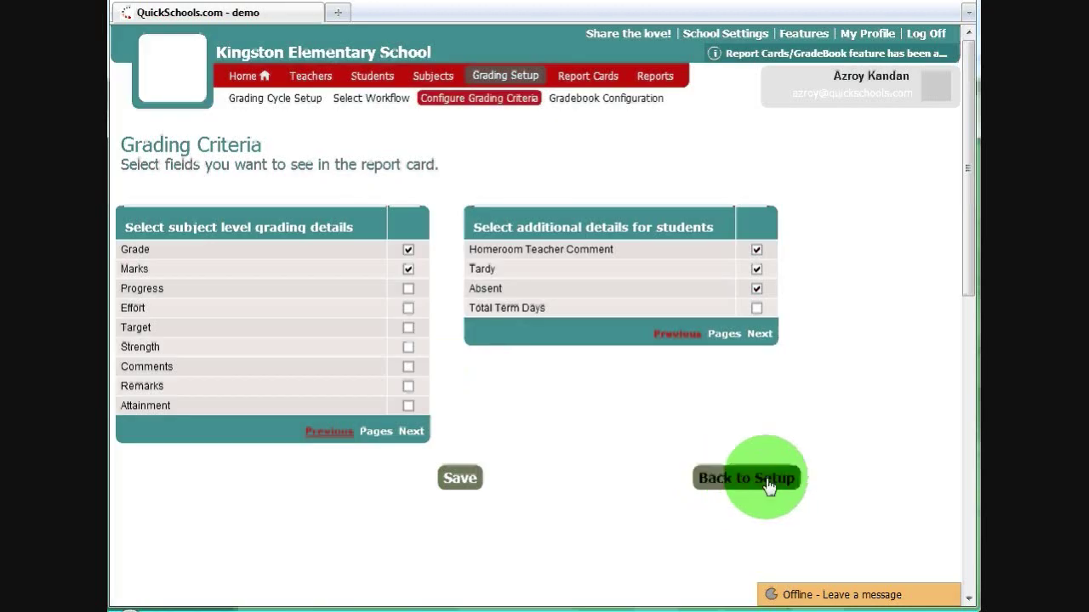
click(768, 481)
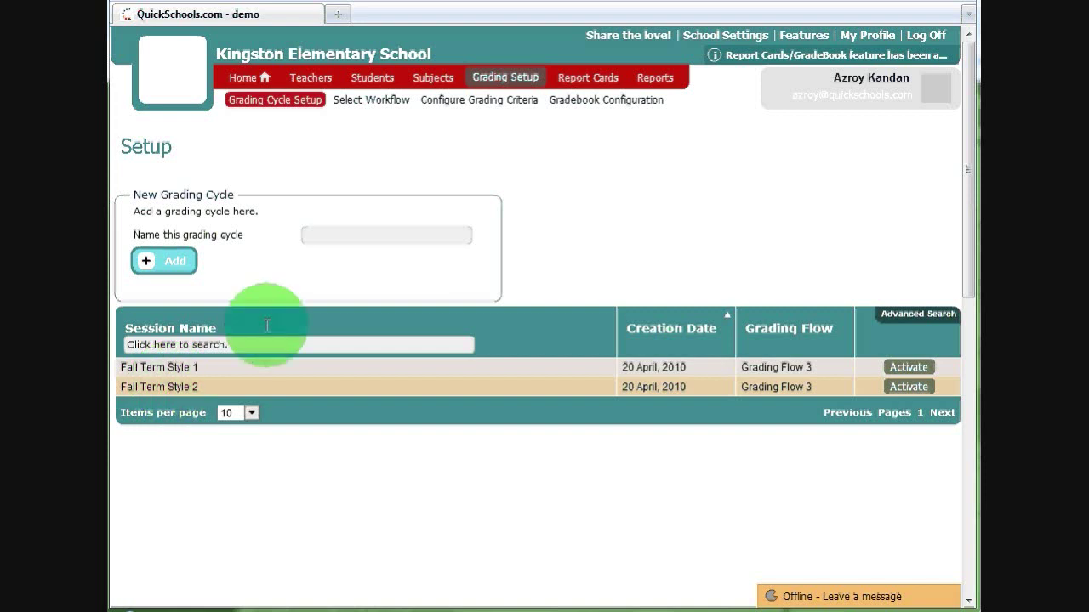
- Add a new grading cycle named "Fall 2010 Generic Report Cards"
click(312, 238)
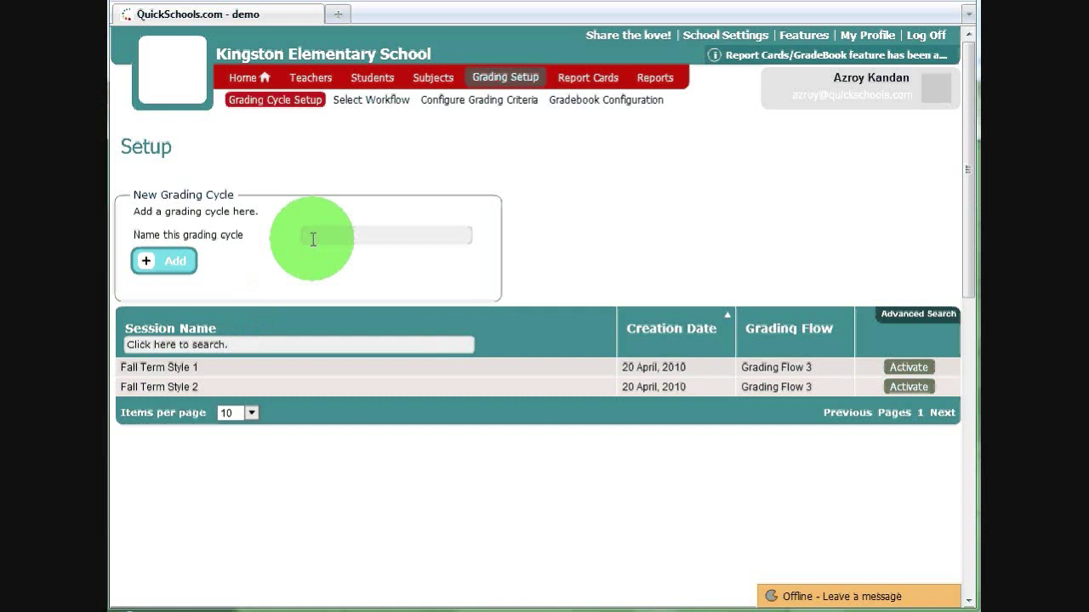
text(Fall 2010 Generic Report)
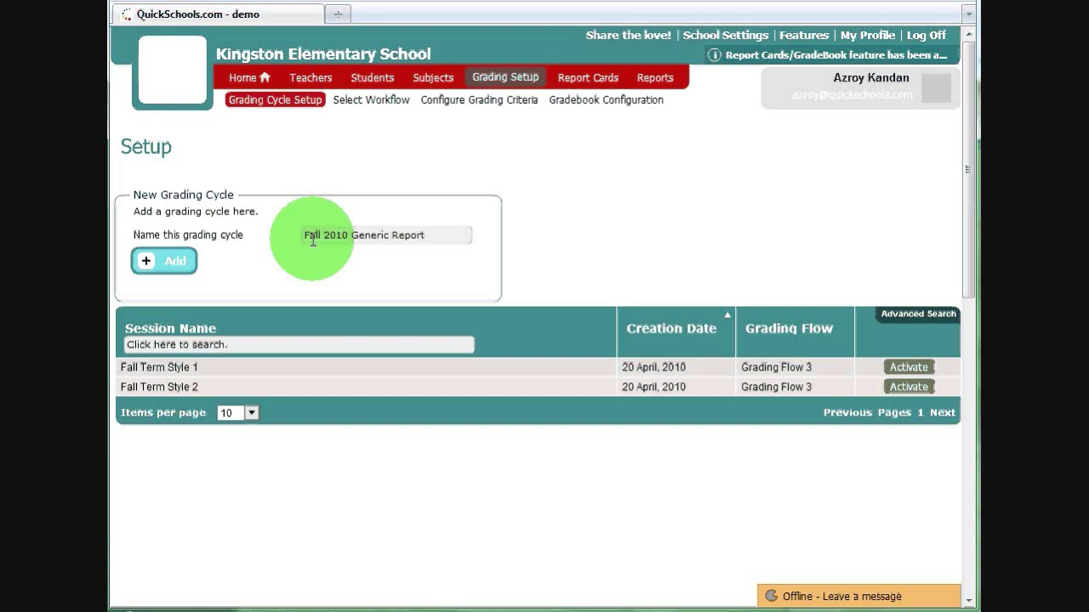
text( Cards)
click(173, 261)
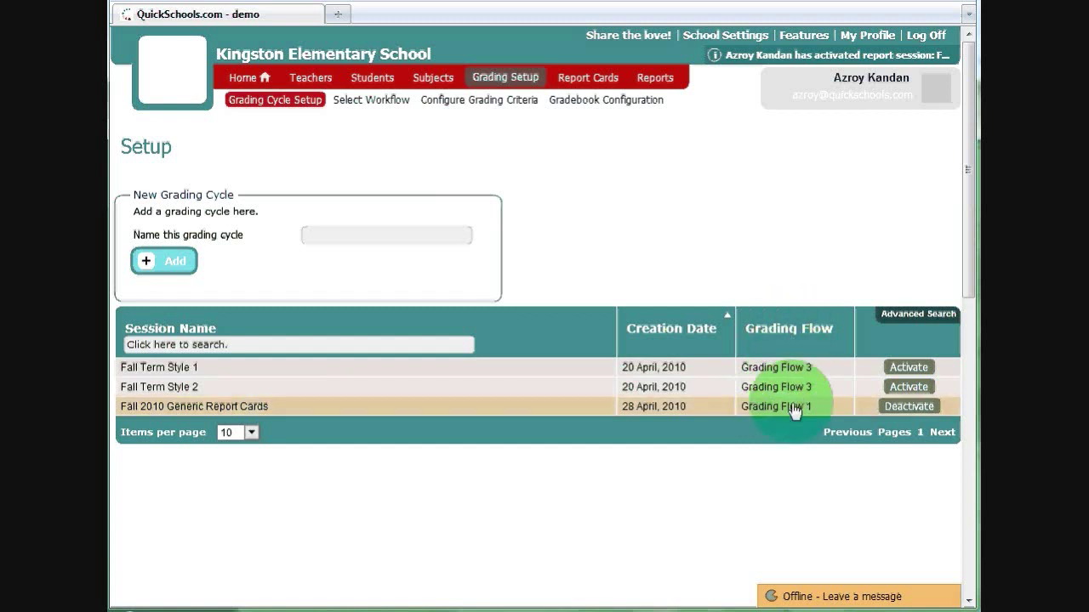
- Check the selected grading workflow and the Principal field in the School Settings
click(387, 102)
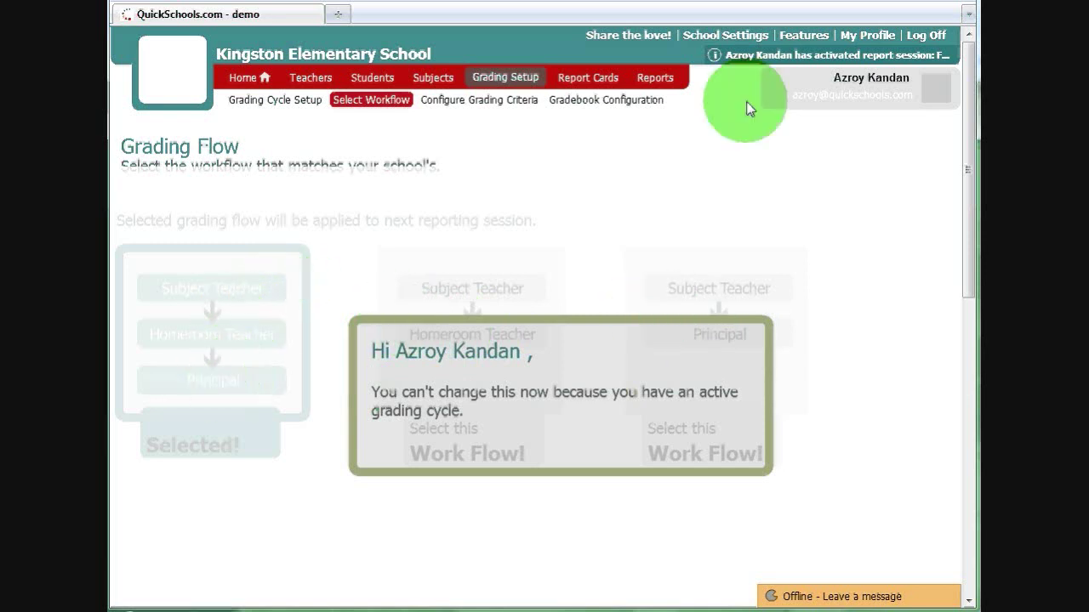
click(729, 38)
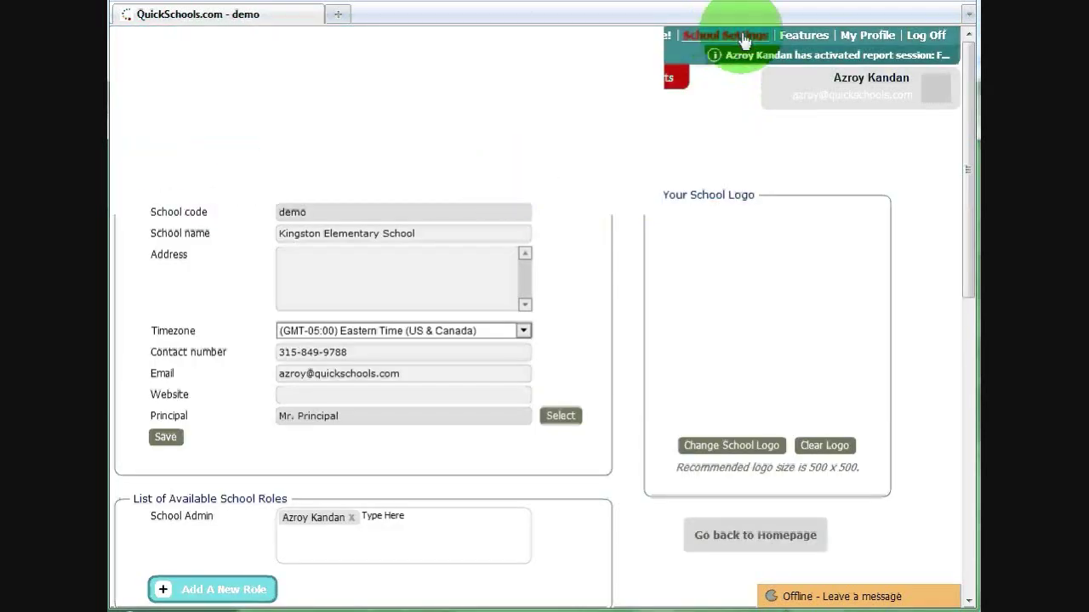
click(733, 35)
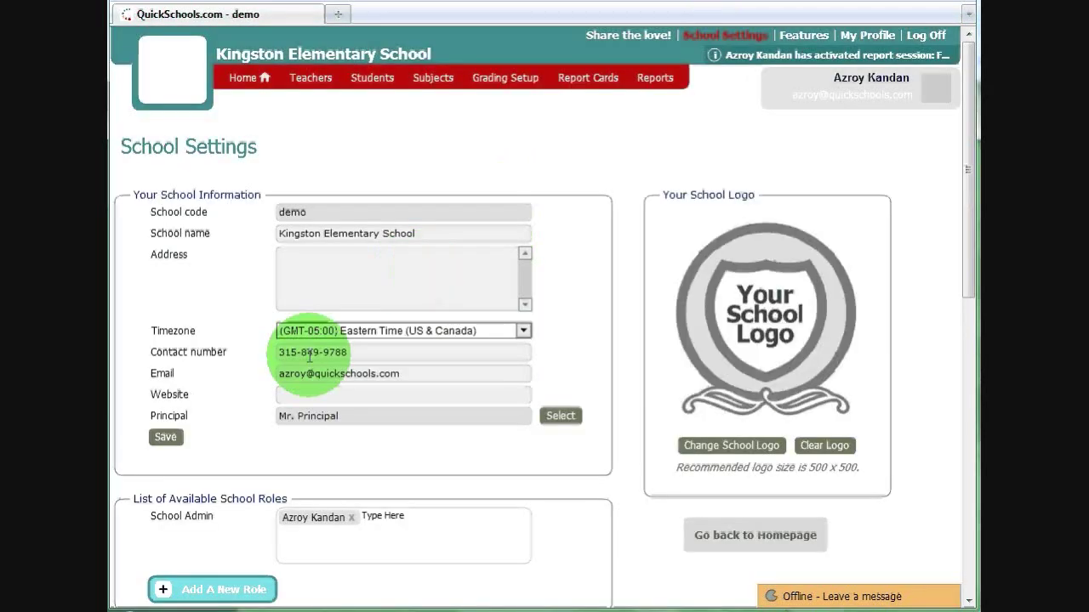
click(287, 416)
key(shift+End)
double_click(174, 415)
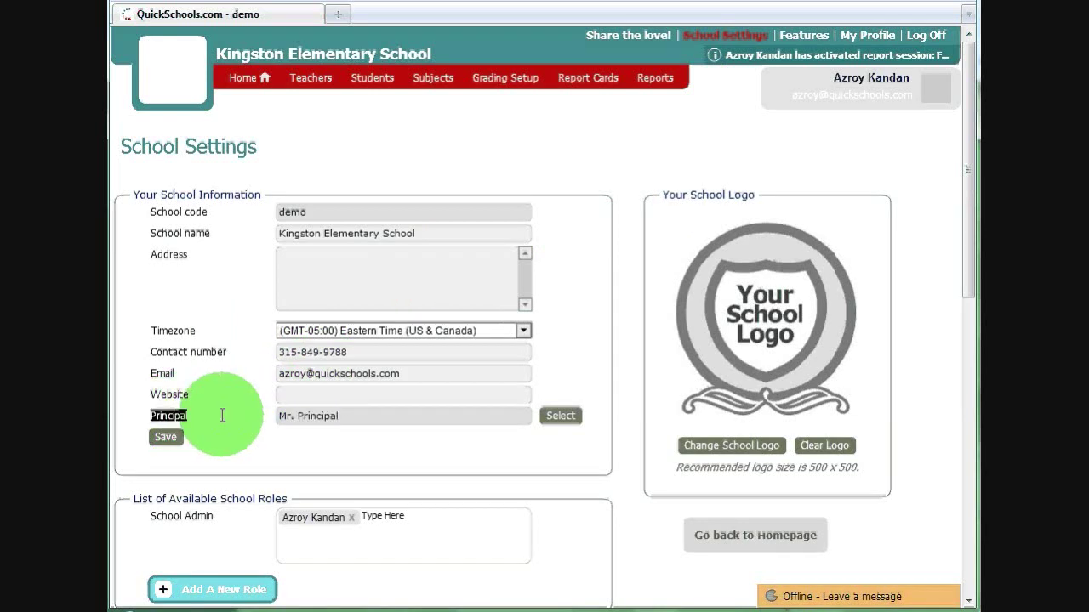